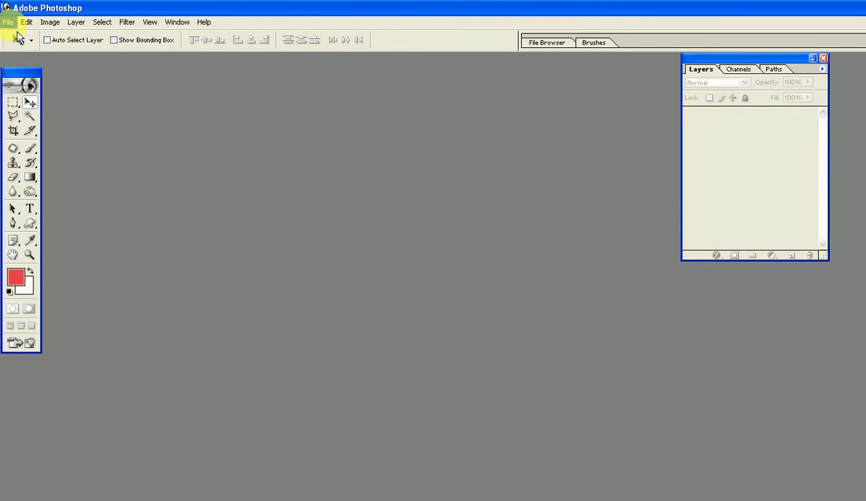
# Bring up the Open dialog showing the graphic folder as thumbnails.
pyautogui.click(8, 22)
pyautogui.click(26, 47)
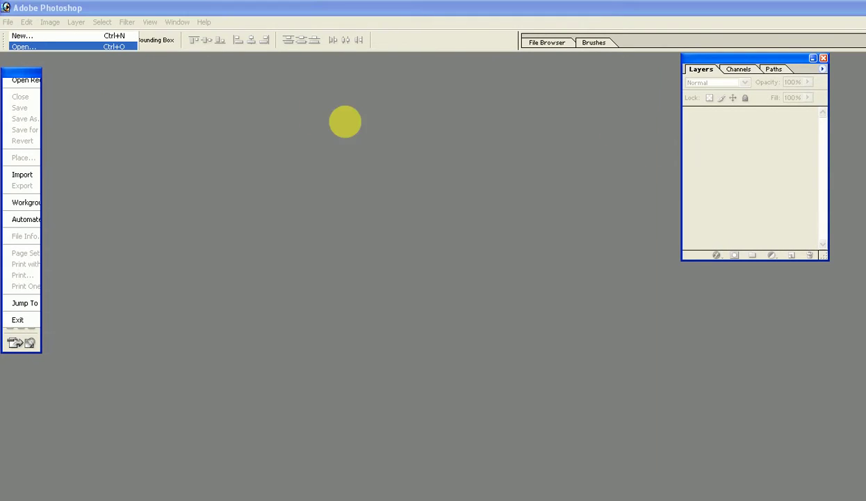
pyautogui.click(582, 96)
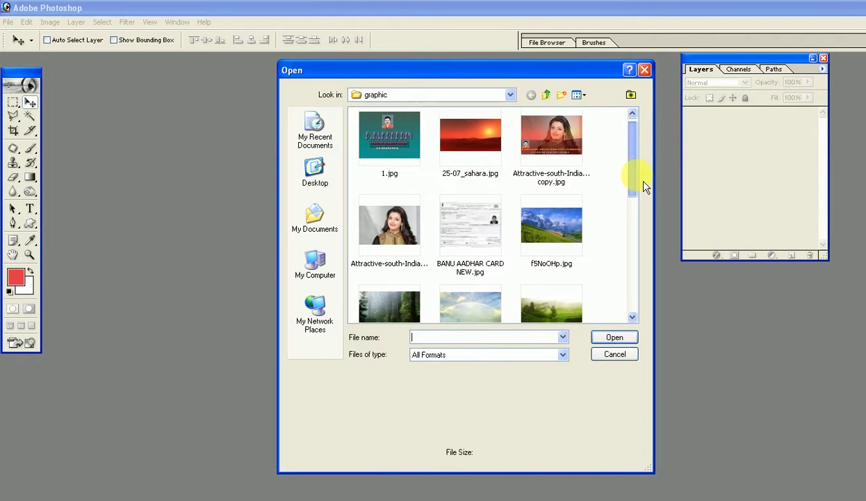
pyautogui.moveTo(632, 189); pyautogui.dragTo(643, 221)
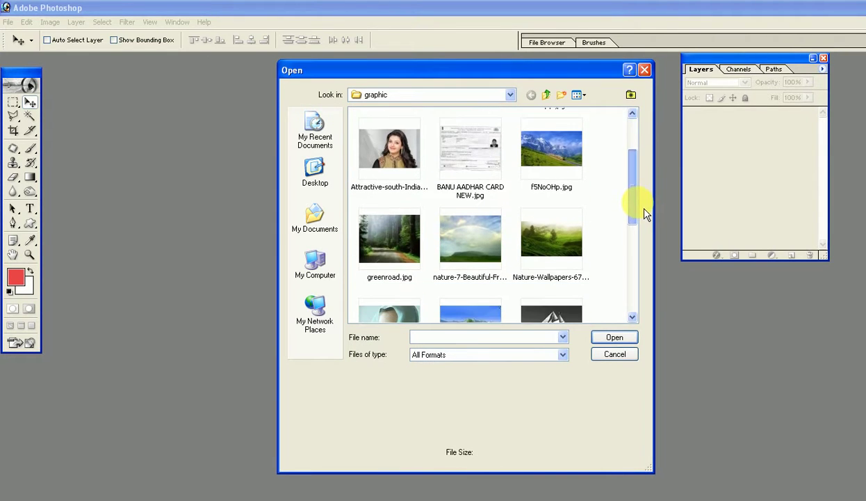
pyautogui.moveTo(637, 226); pyautogui.dragTo(641, 275)
# Select the sea sunset, red-boat, portrait and Sahara photos and open them together.
pyautogui.click(456, 253)
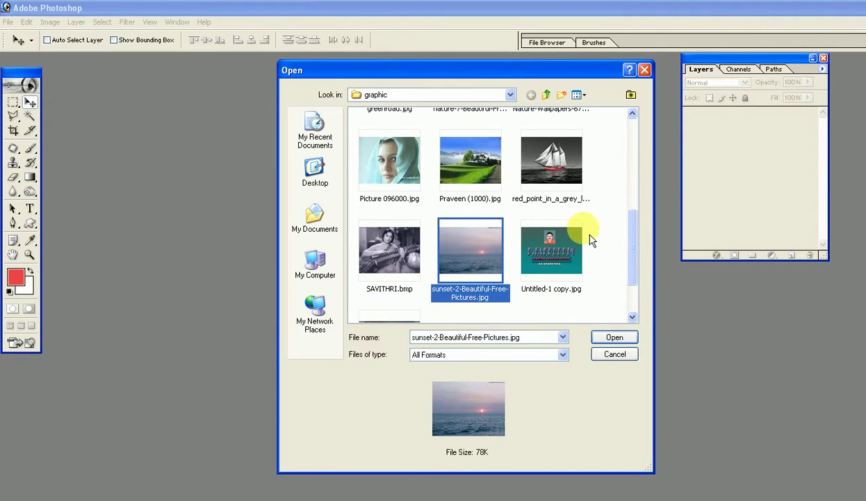
pyautogui.keyDown('ctrl'); pyautogui.click(569, 161); pyautogui.keyUp('ctrl')
pyautogui.moveTo(639, 233)
pyautogui.mouseDown()
pyautogui.moveTo(642, 275)
pyautogui.moveTo(645, 169)
pyautogui.moveTo(628, 144)
pyautogui.mouseUp()
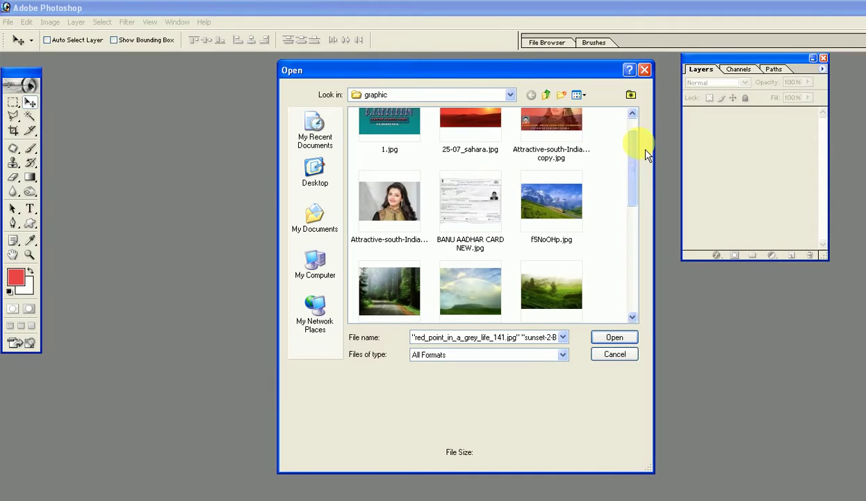
pyautogui.click(390, 200)
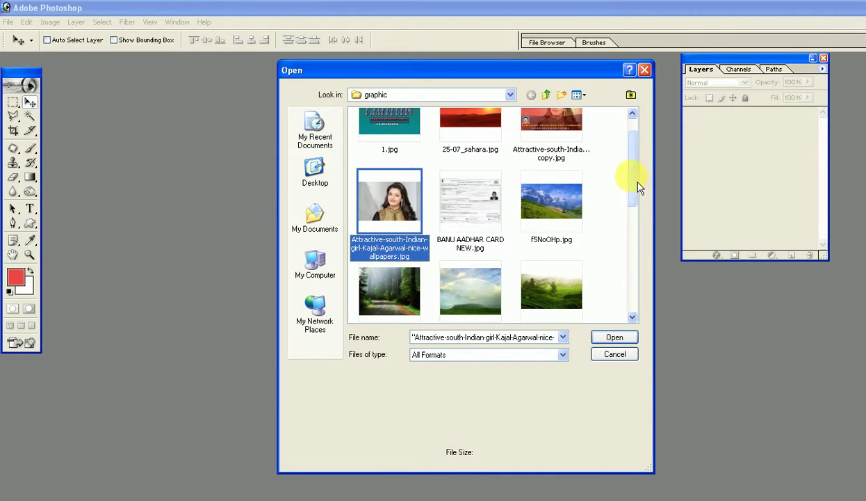
pyautogui.moveTo(638, 185)
pyautogui.mouseDown()
pyautogui.moveTo(640, 235)
pyautogui.moveTo(645, 152)
pyautogui.moveTo(643, 269)
pyautogui.moveTo(645, 113)
pyautogui.mouseUp()
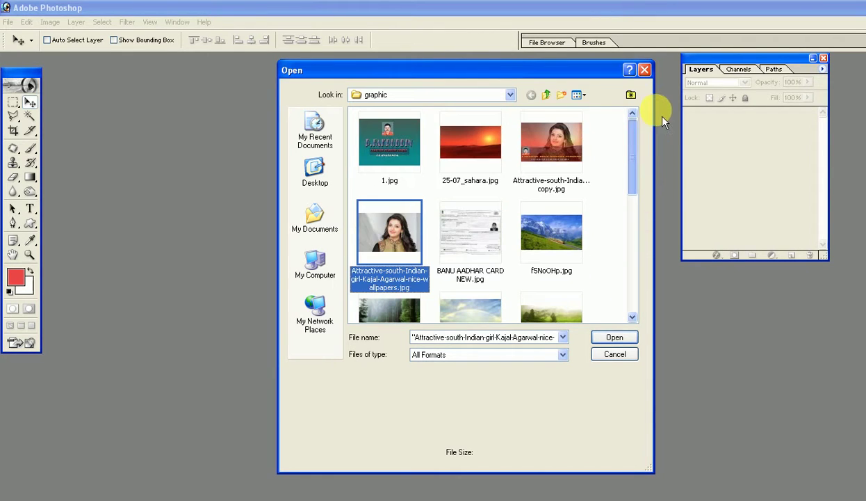
pyautogui.keyDown('ctrl'); pyautogui.click(487, 153); pyautogui.keyUp('ctrl')
pyautogui.click(615, 337)
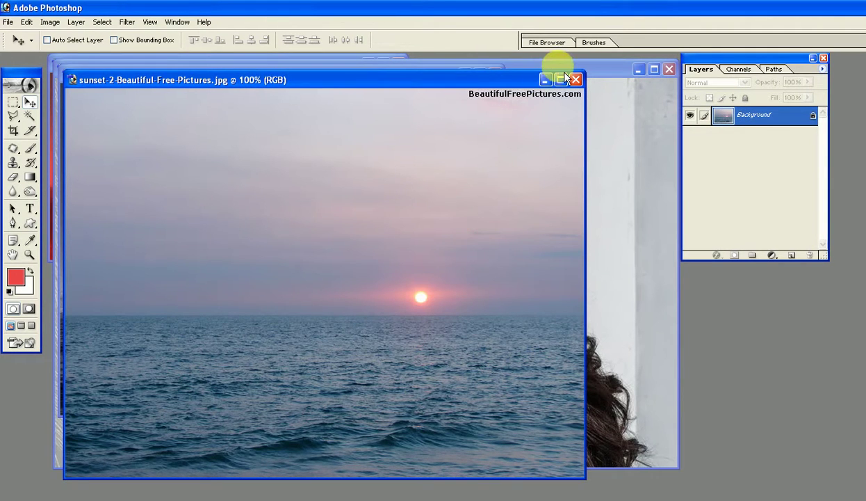
# Convert the portrait's locked Background into Layer 0 and attach a white layer mask.
pyautogui.click(556, 71)
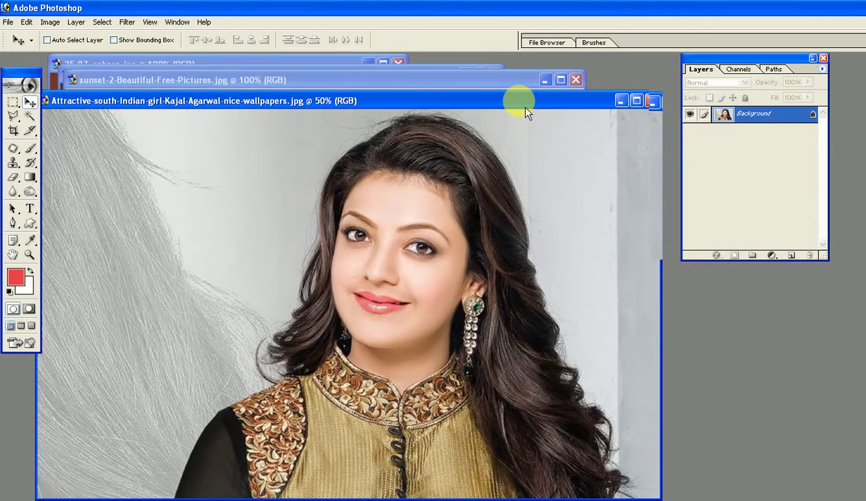
pyautogui.moveTo(543, 78); pyautogui.dragTo(525, 99)
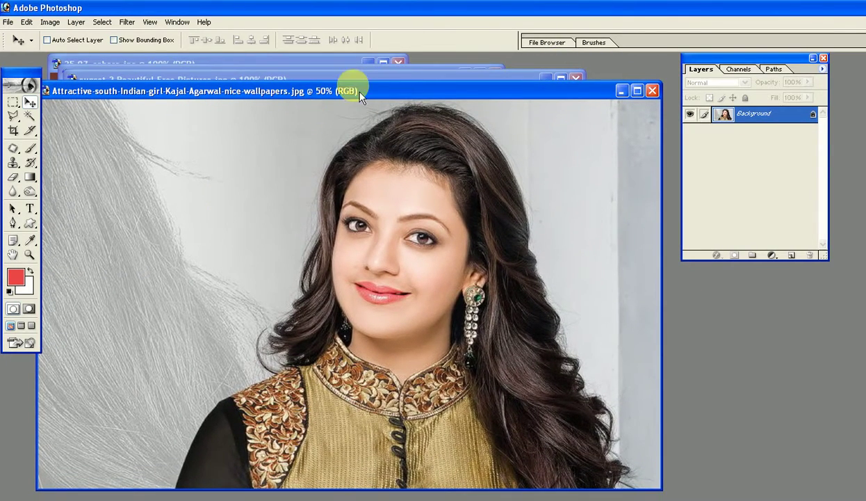
pyautogui.moveTo(346, 92)
pyautogui.mouseDown()
pyautogui.moveTo(480, 102)
pyautogui.moveTo(385, 94)
pyautogui.mouseUp()
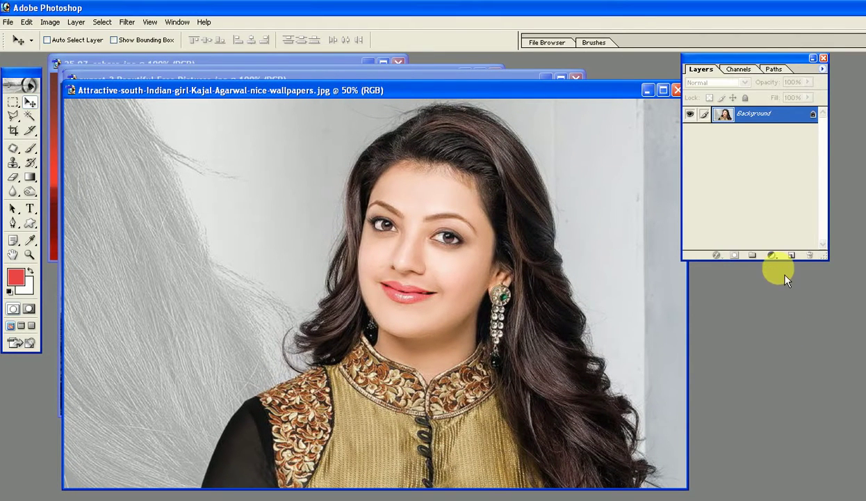
pyautogui.doubleClick(817, 116)
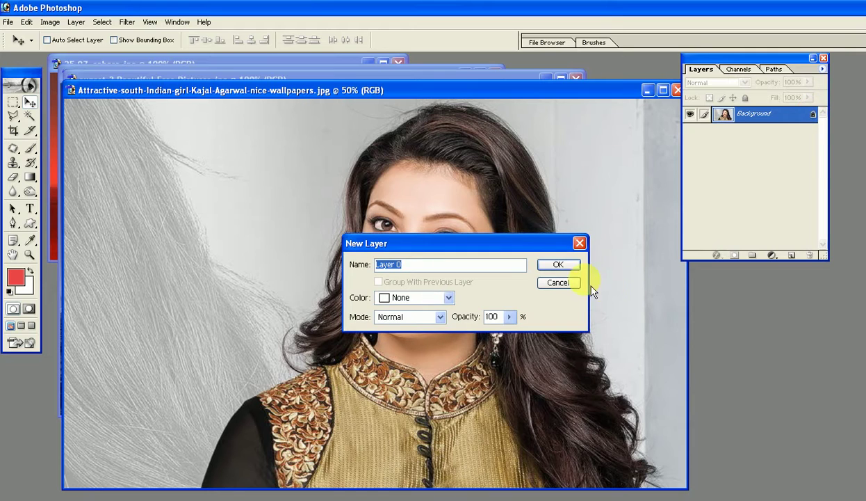
pyautogui.click(558, 265)
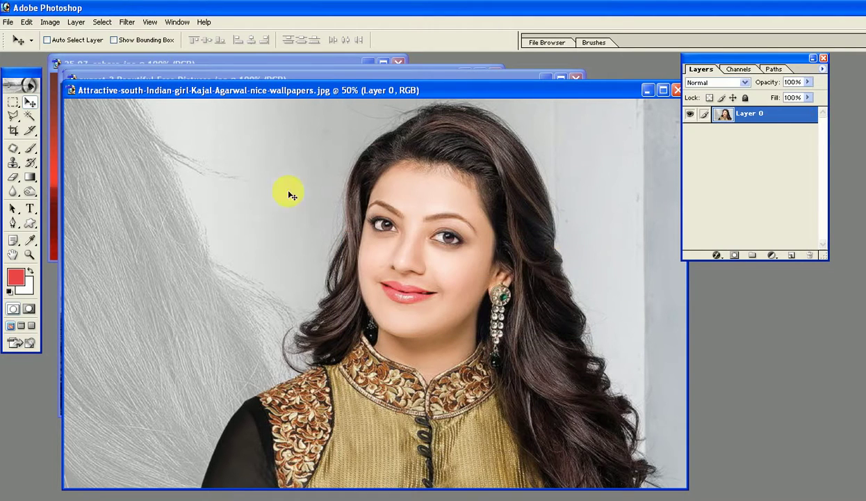
pyautogui.click(735, 256)
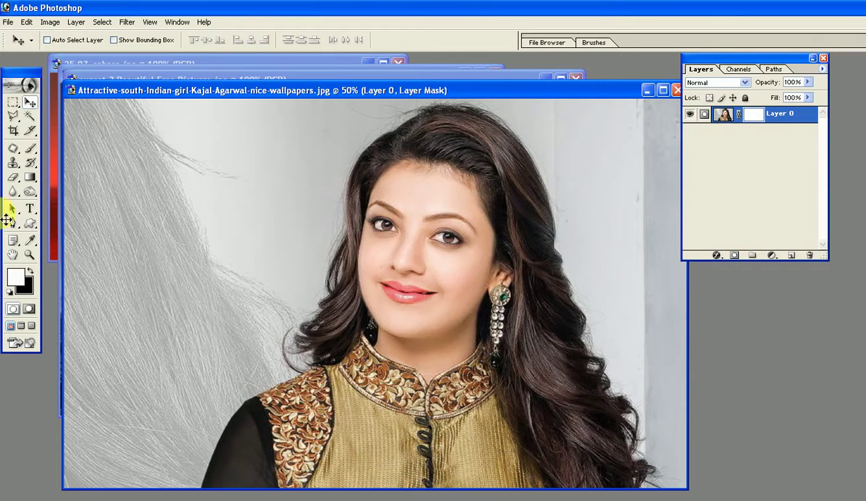
# Edit the gradient to a light-orange-to-orange blend and drag it top to bottom over Layer 0's mask.
pyautogui.click(30, 178)
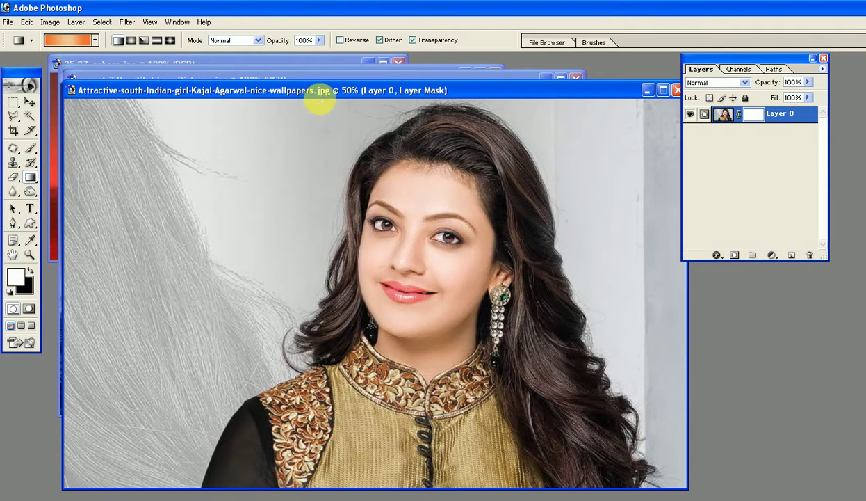
pyautogui.moveTo(349, 103); pyautogui.dragTo(333, 481)
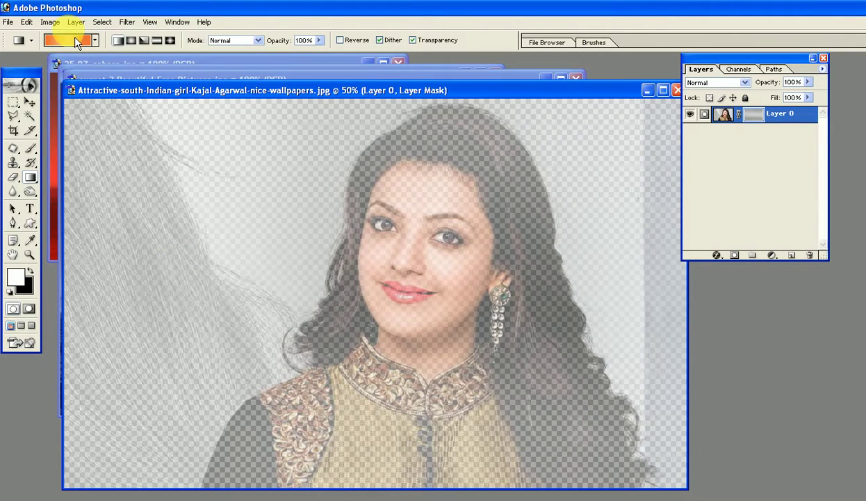
pyautogui.click(75, 41)
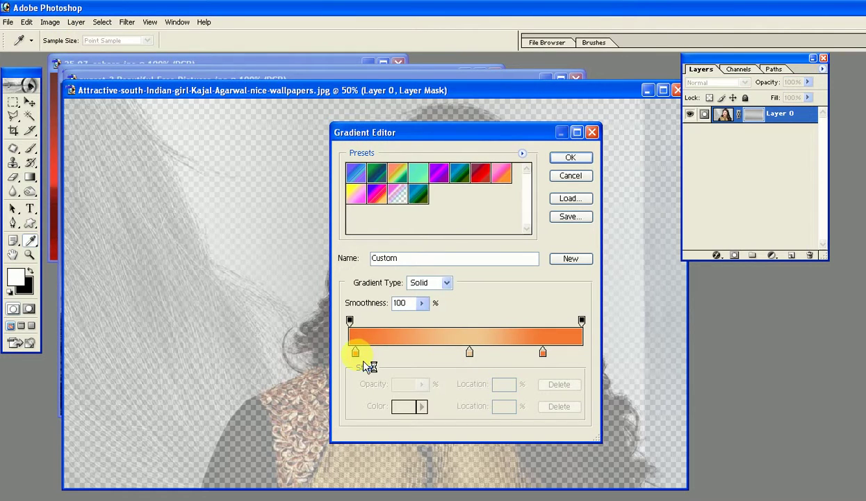
pyautogui.moveTo(356, 352); pyautogui.dragTo(357, 416)
pyautogui.moveTo(470, 351); pyautogui.dragTo(388, 358)
pyautogui.click(583, 157)
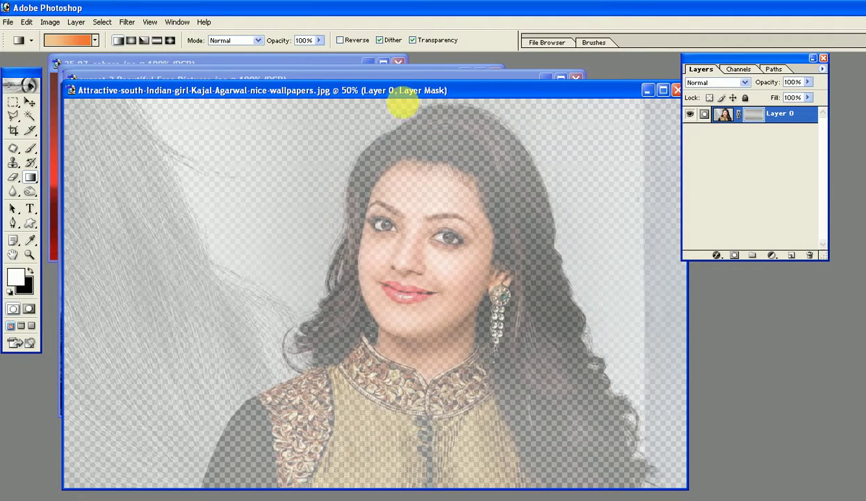
pyautogui.moveTo(403, 103); pyautogui.dragTo(402, 482)
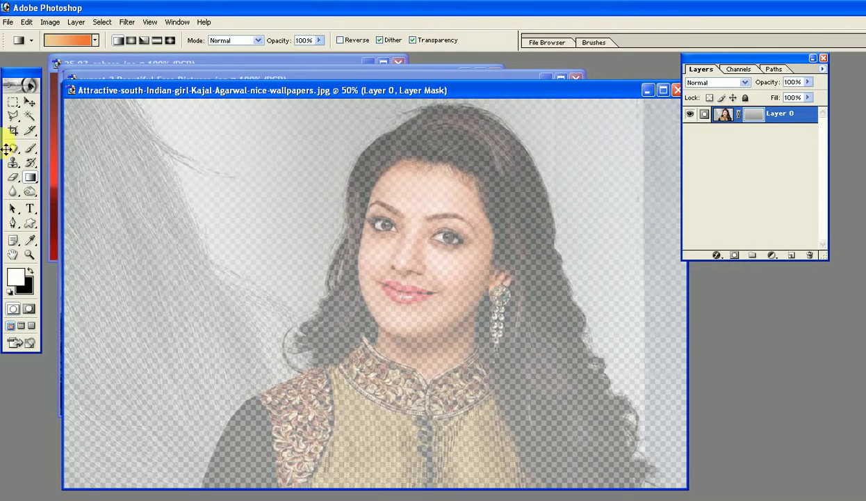
# Make the gradient's right stop dark grey at 49% and reapply it down the portrait's mask.
pyautogui.click(77, 41)
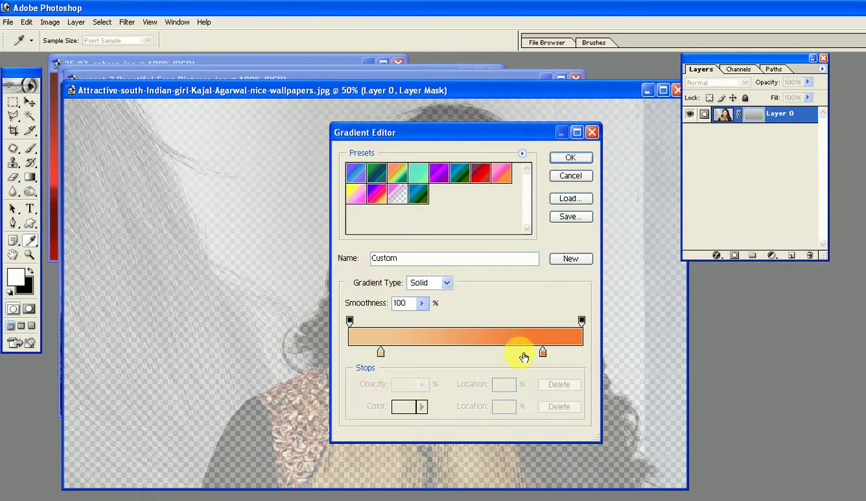
pyautogui.click(543, 352)
pyautogui.click(404, 406)
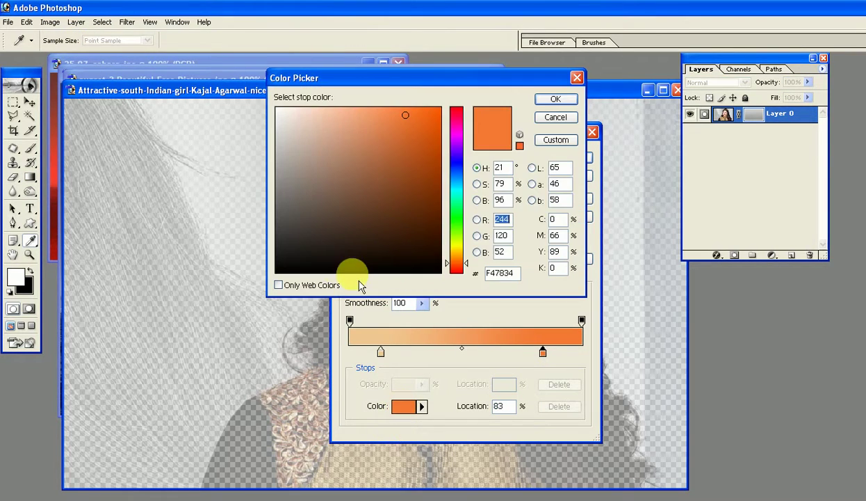
pyautogui.click(284, 235)
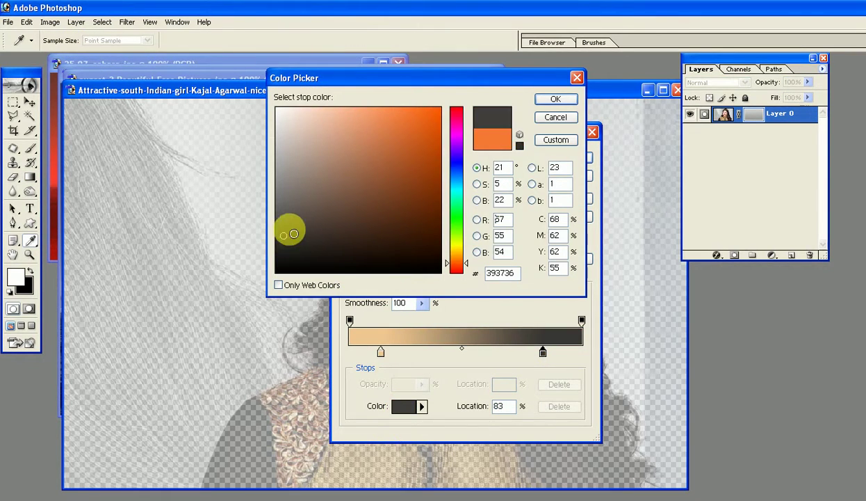
pyautogui.click(554, 99)
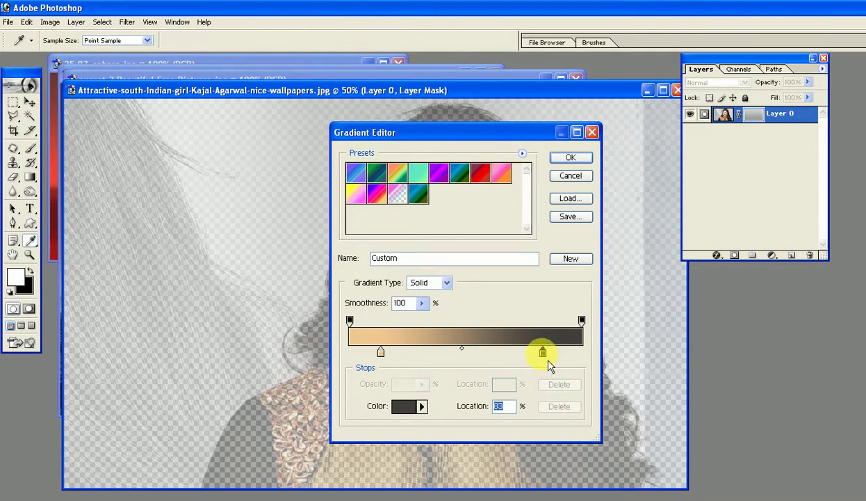
pyautogui.moveTo(548, 362); pyautogui.dragTo(463, 351)
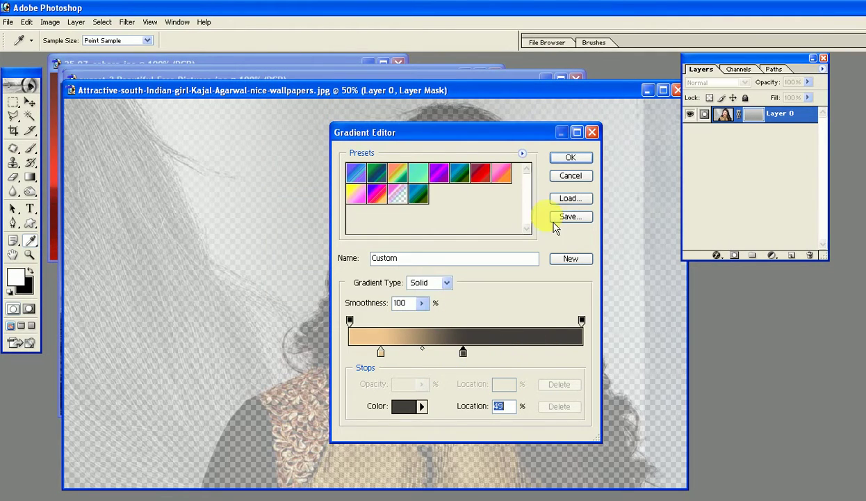
pyautogui.click(570, 158)
pyautogui.moveTo(354, 102)
pyautogui.mouseDown()
pyautogui.moveTo(363, 485)
pyautogui.moveTo(374, 466)
pyautogui.mouseUp()
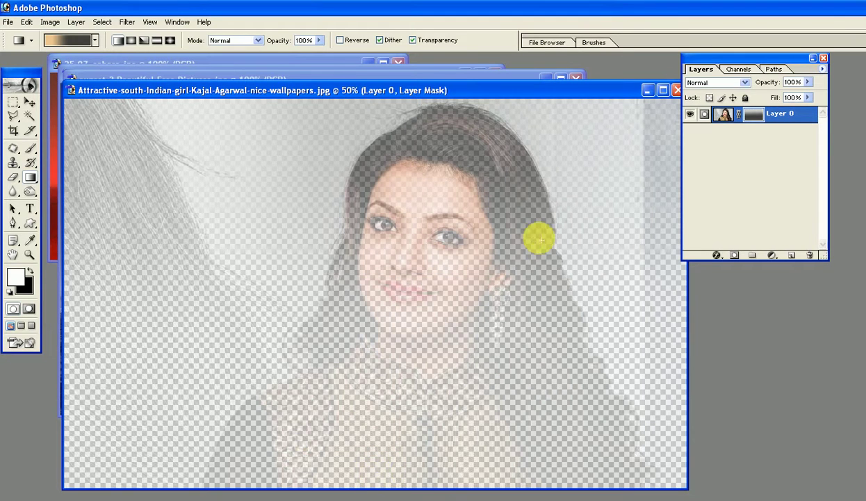
pyautogui.moveTo(577, 84); pyautogui.dragTo(580, 178)
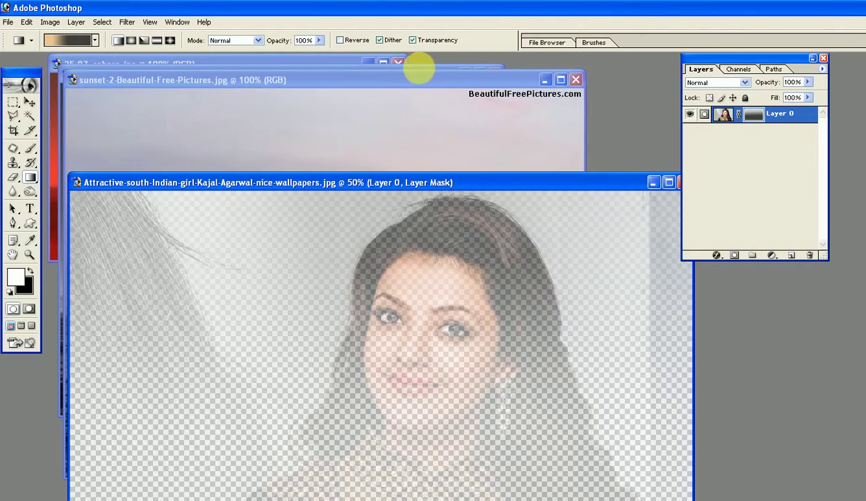
# Drag the sea sunset photo into the portrait document at its top-left corner.
pyautogui.click(421, 80)
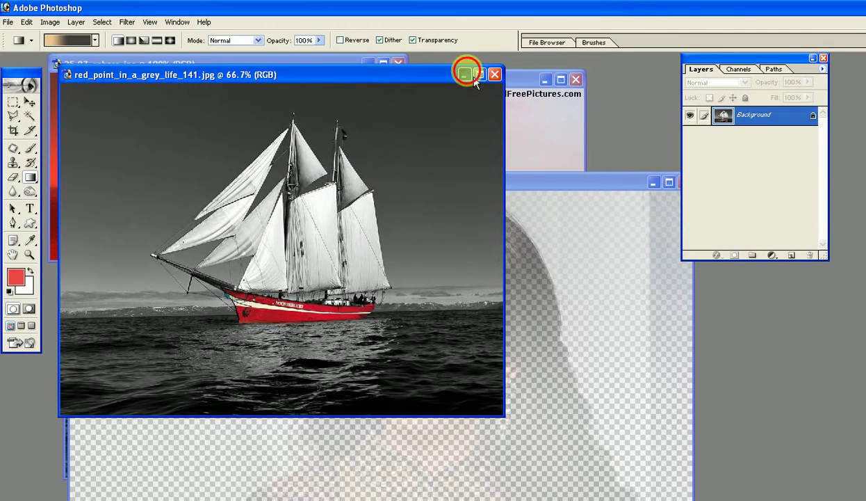
pyautogui.click(464, 74)
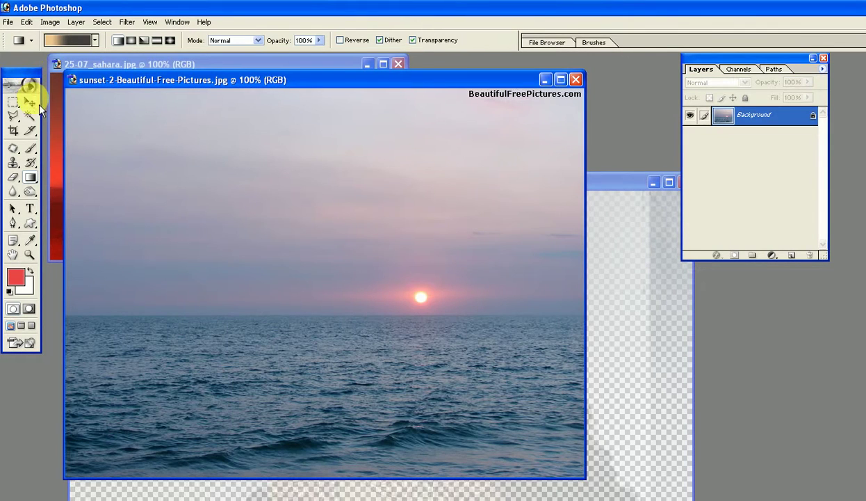
pyautogui.click(36, 105)
pyautogui.moveTo(281, 208)
pyautogui.mouseDown()
pyautogui.moveTo(619, 356)
pyautogui.moveTo(612, 360)
pyautogui.mouseUp()
pyautogui.moveTo(609, 296); pyautogui.dragTo(130, 242)
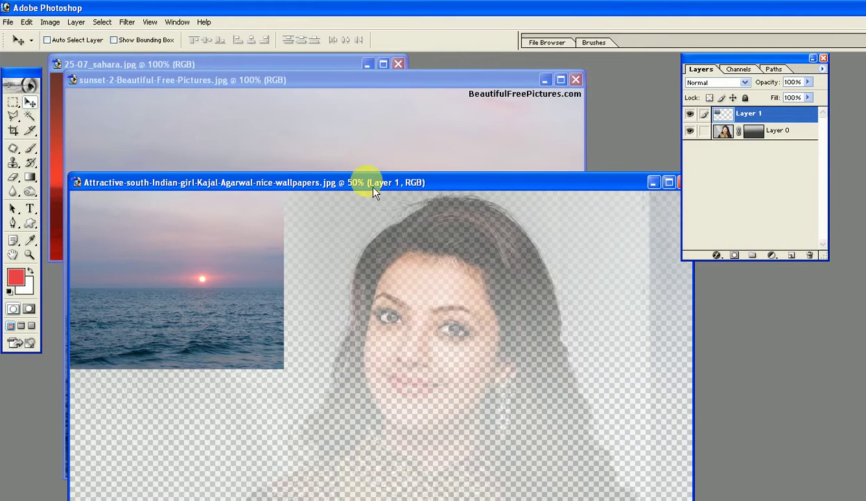
pyautogui.moveTo(363, 183); pyautogui.dragTo(369, 76)
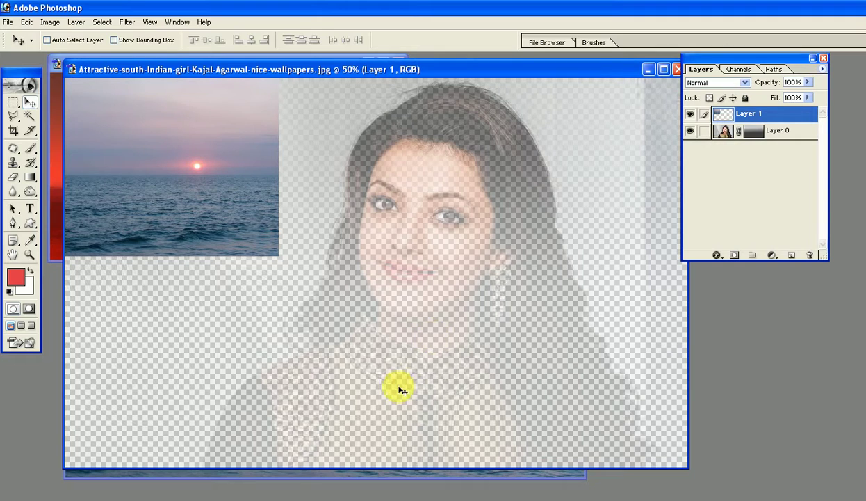
# Free Transform the sunset Layer 1 to cover the whole canvas and apply it.
pyautogui.hotkey('ctrl', 't')
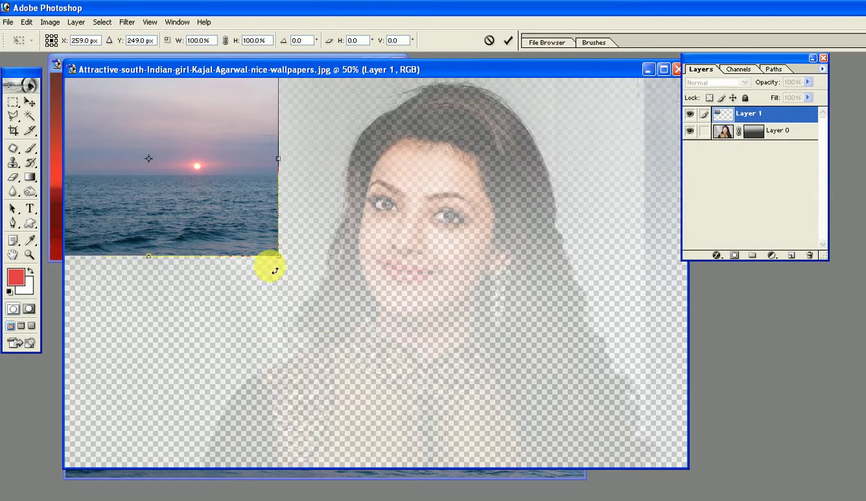
pyautogui.moveTo(278, 256)
pyautogui.mouseDown()
pyautogui.moveTo(648, 467)
pyautogui.moveTo(688, 470)
pyautogui.mouseUp()
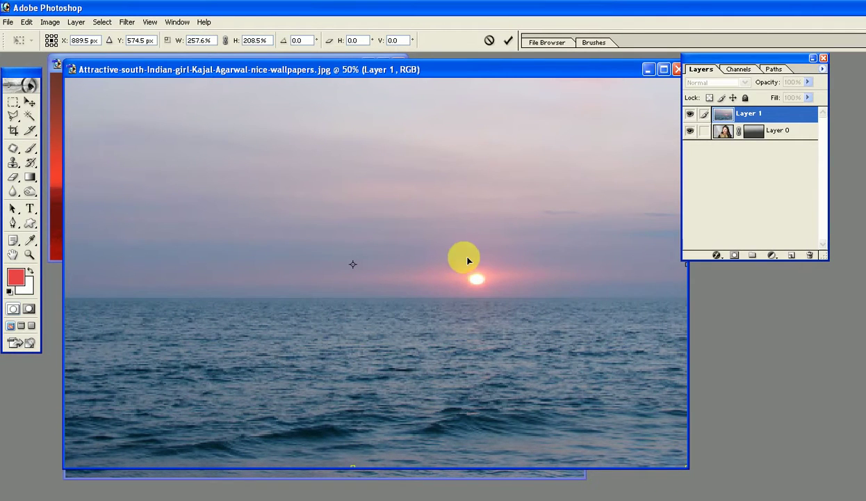
pyautogui.click(29, 101)
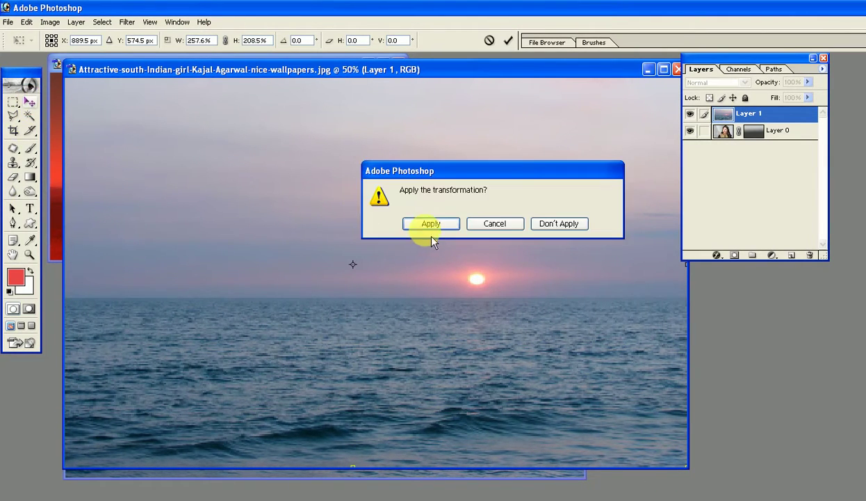
pyautogui.click(420, 224)
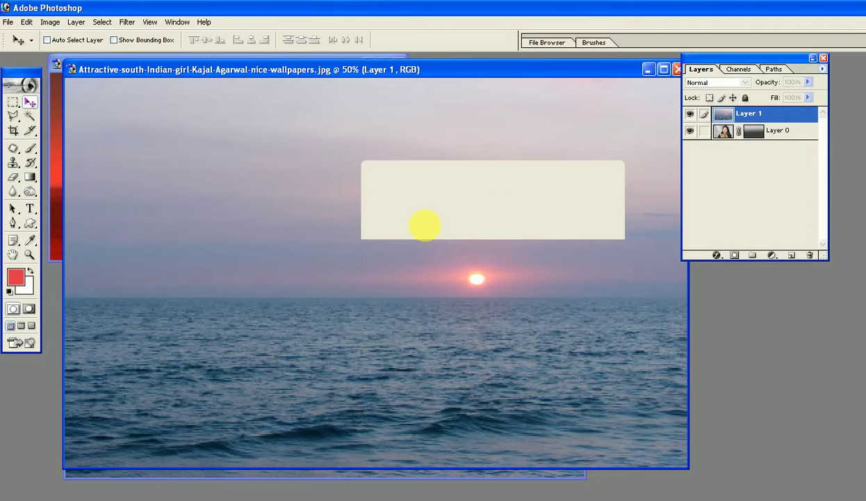
# Stack Layer 0 above the sunset Layer 1 and lower its opacity to 36%.
pyautogui.click(782, 132)
pyautogui.moveTo(781, 132); pyautogui.dragTo(784, 115)
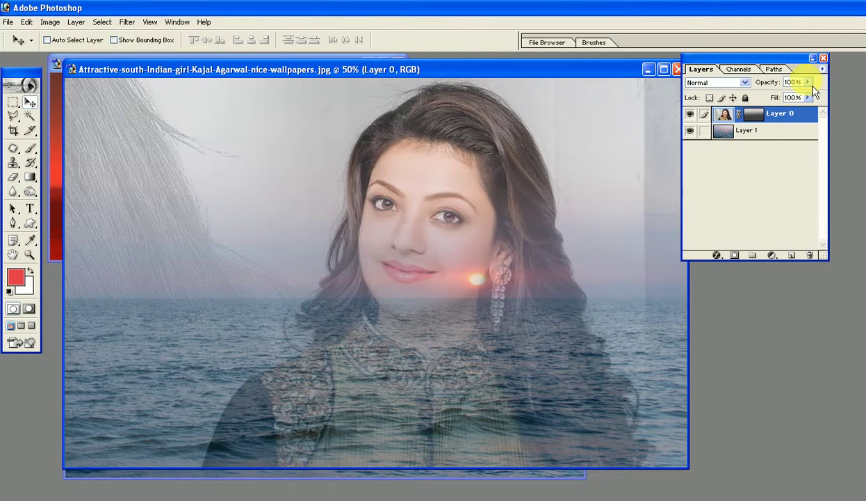
pyautogui.click(811, 84)
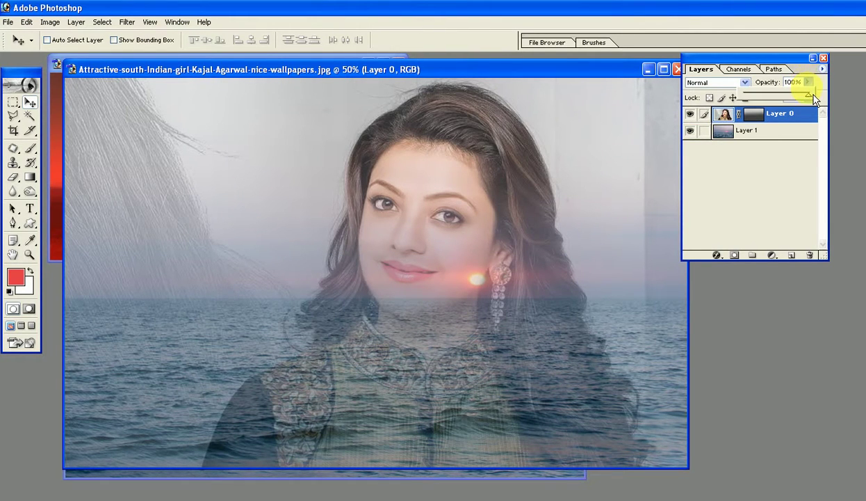
pyautogui.moveTo(800, 105); pyautogui.dragTo(774, 104)
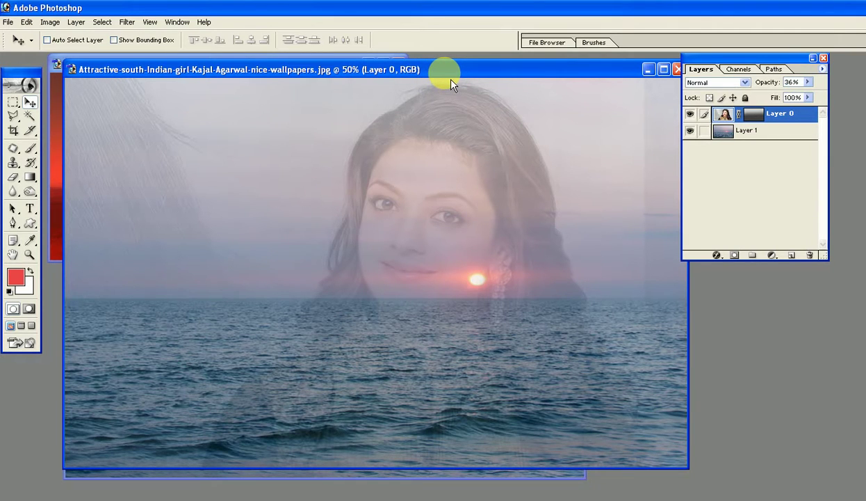
# With a 125-size eraser, wipe the faint streaks left of the face and move the portrait window aside.
pyautogui.click(15, 179)
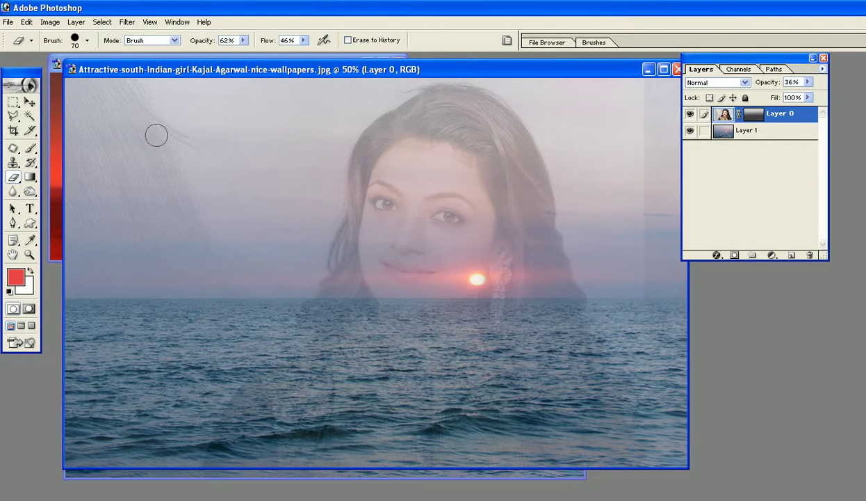
pyautogui.press(']')
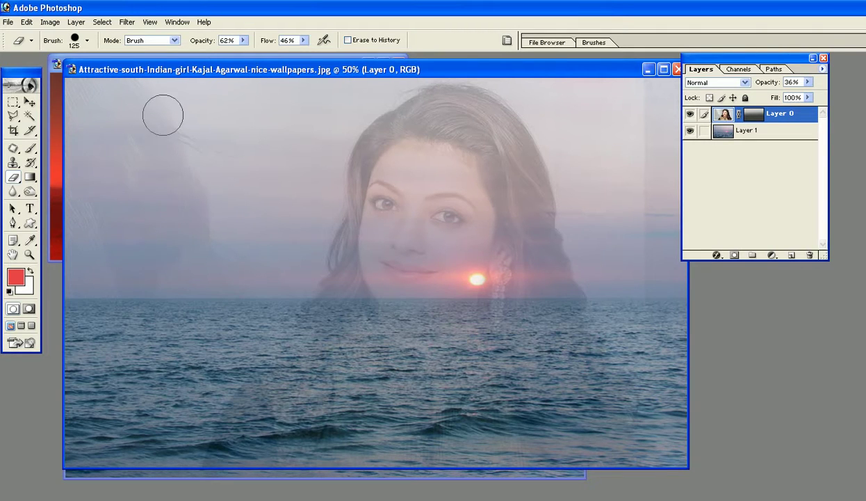
pyautogui.moveTo(163, 115); pyautogui.dragTo(188, 124)
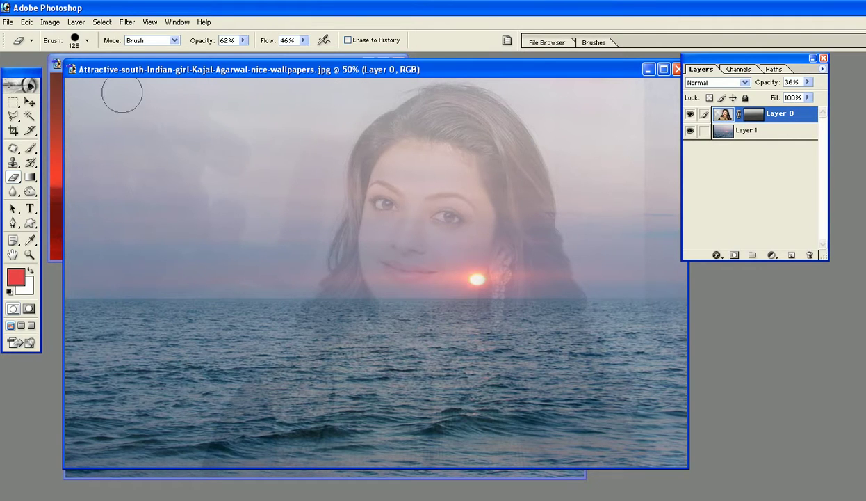
pyautogui.moveTo(122, 91)
pyautogui.mouseDown()
pyautogui.moveTo(238, 196)
pyautogui.moveTo(358, 93)
pyautogui.mouseUp()
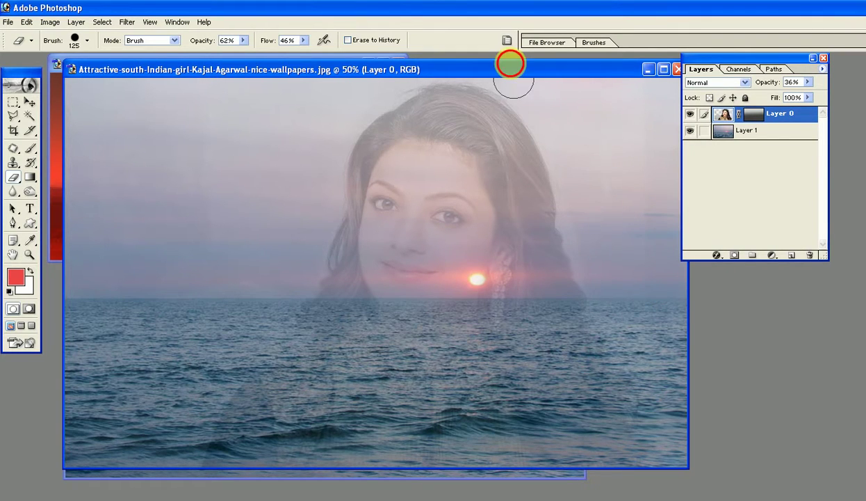
pyautogui.moveTo(508, 67)
pyautogui.mouseDown()
pyautogui.moveTo(574, 80)
pyautogui.moveTo(587, 72)
pyautogui.moveTo(548, 83)
pyautogui.mouseUp()
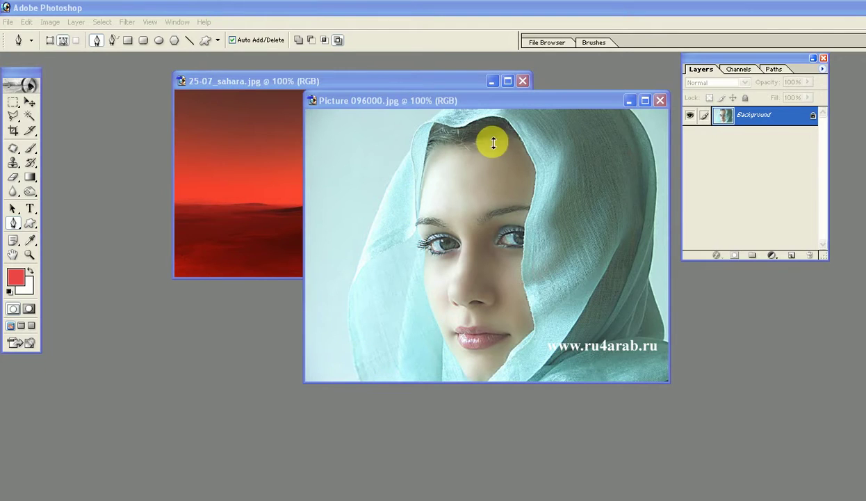
# Trace a closed Pen path around the veiled woman's face and scarf.
pyautogui.moveTo(497, 102); pyautogui.dragTo(379, 103)
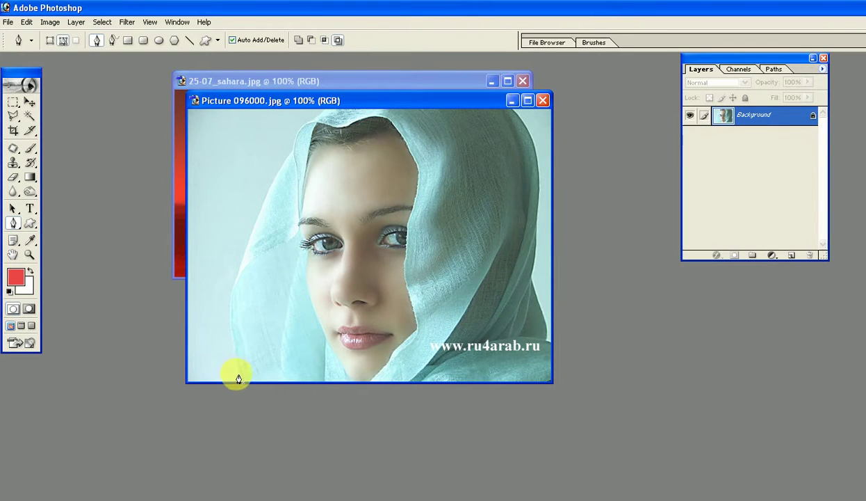
pyautogui.click(232, 297)
pyautogui.click(243, 258)
pyautogui.click(265, 194)
pyautogui.click(285, 161)
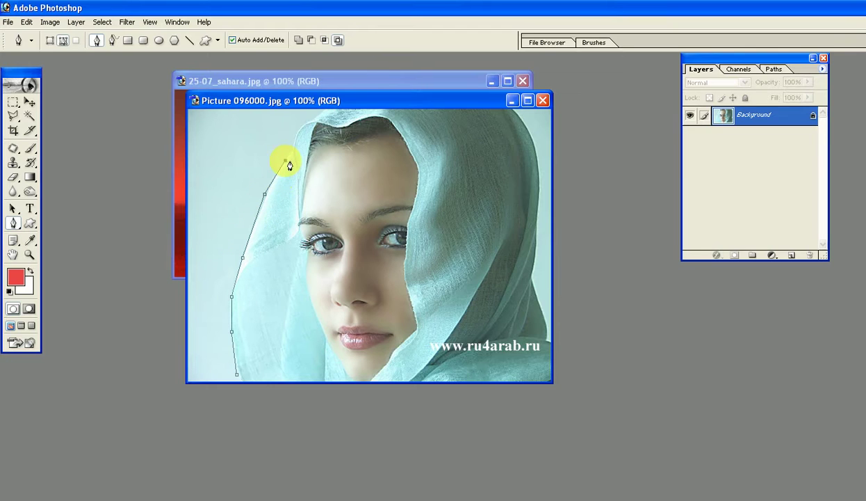
pyautogui.click(310, 117)
pyautogui.click(518, 112)
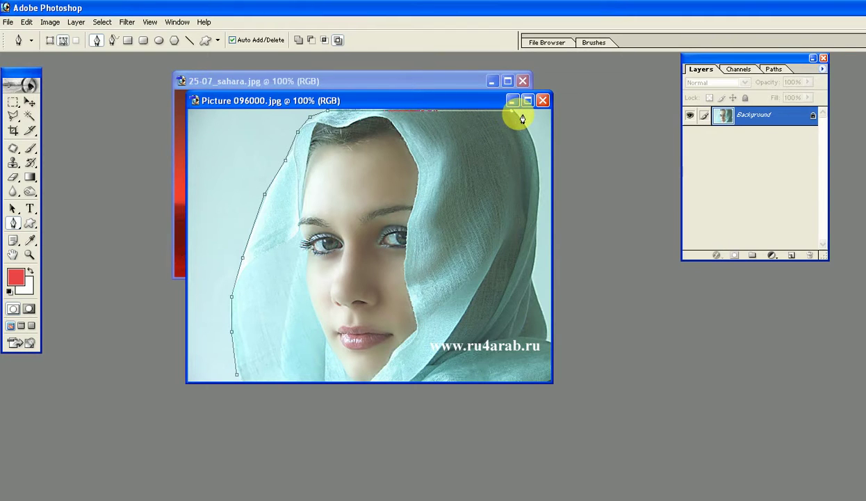
pyautogui.click(541, 174)
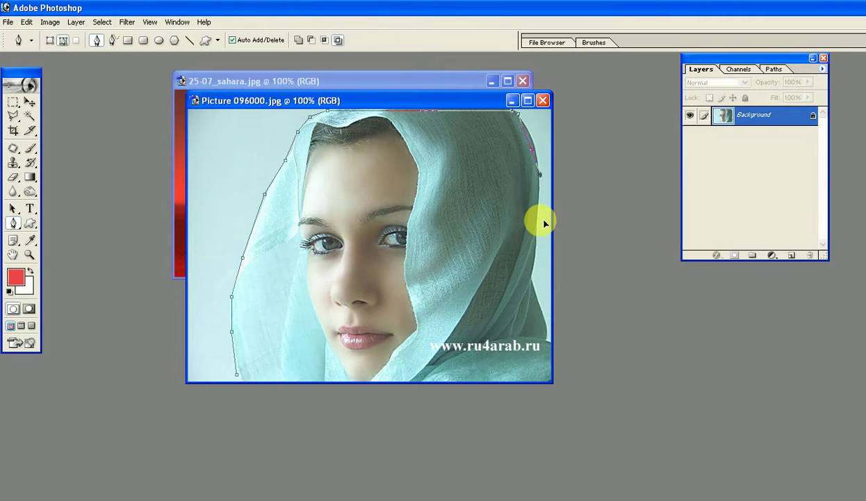
pyautogui.click(536, 246)
pyautogui.click(536, 284)
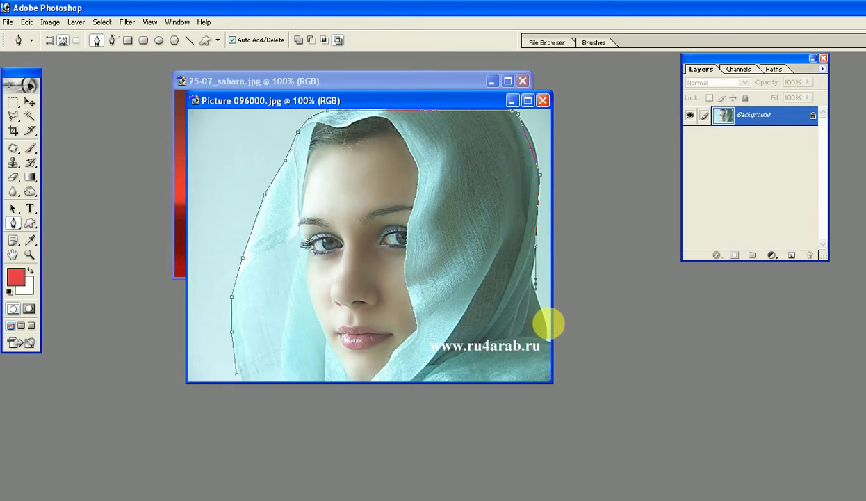
pyautogui.click(549, 324)
pyautogui.click(499, 337)
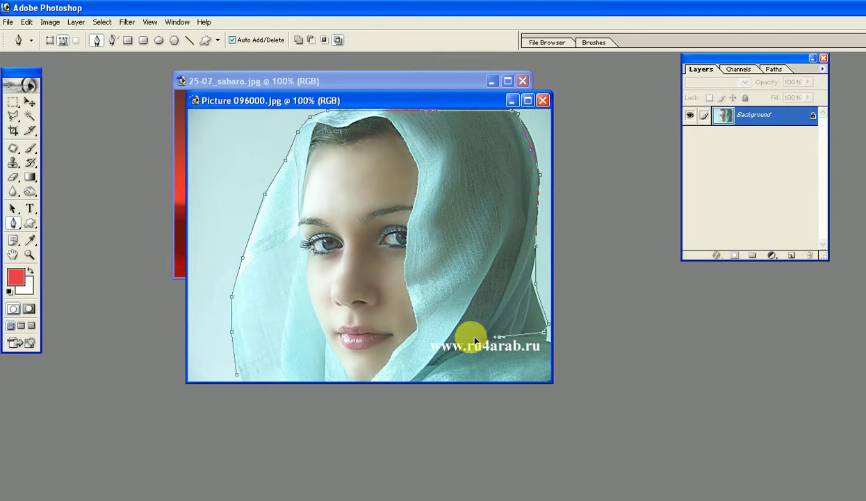
pyautogui.click(432, 339)
pyautogui.click(416, 360)
pyautogui.click(400, 370)
pyautogui.click(238, 382)
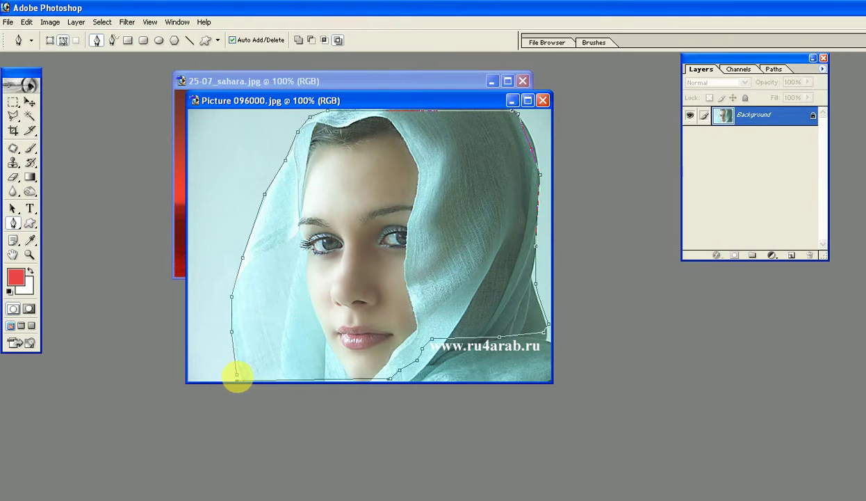
# Turn the path into a selection with a 4-pixel feather radius.
pyautogui.rightClick(346, 224)
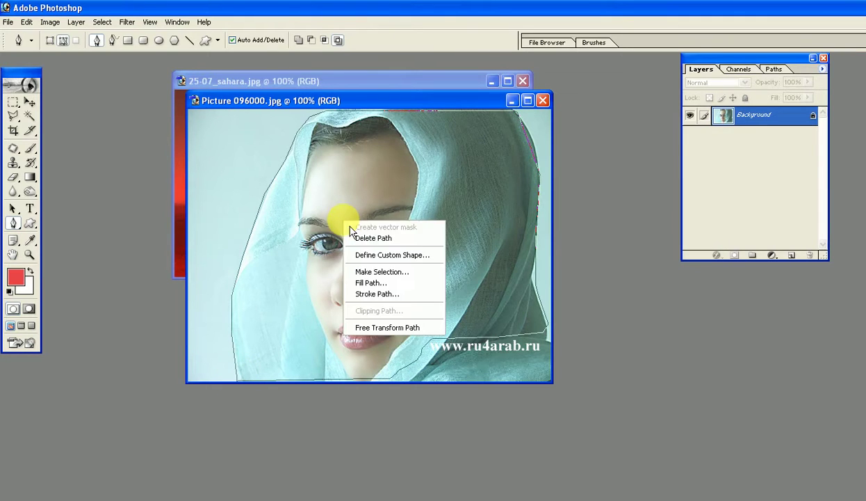
pyautogui.click(394, 277)
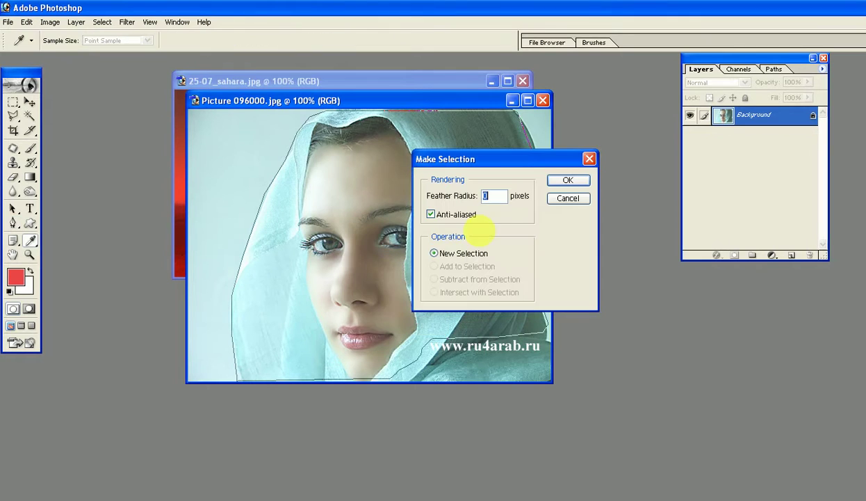
pyautogui.write('4')
pyautogui.click(586, 185)
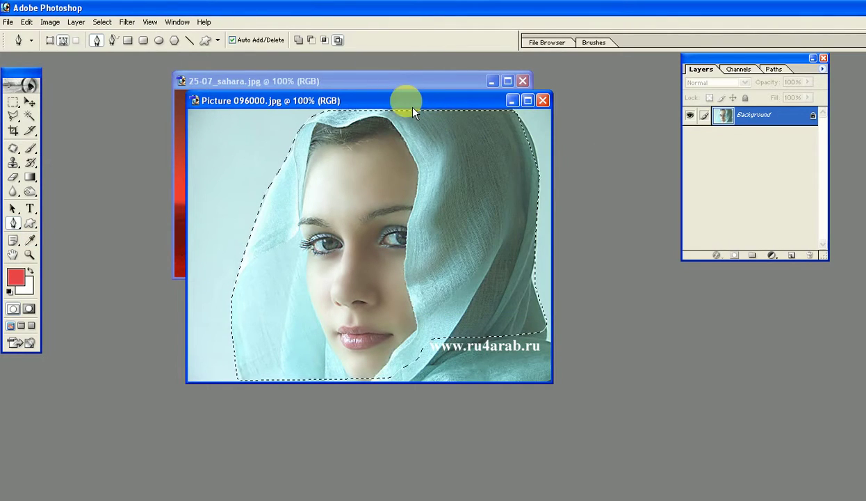
pyautogui.moveTo(490, 107); pyautogui.dragTo(788, 117)
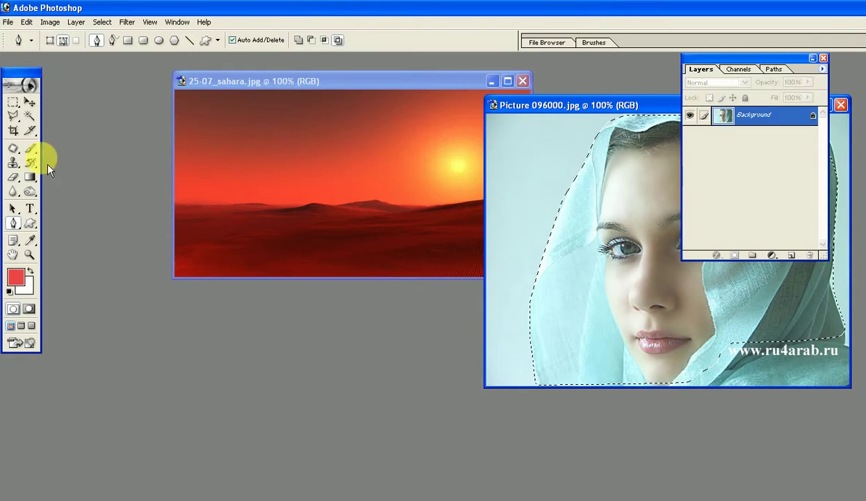
# Copy the selected woman into 25-07_sahara.jpg and maximize that window.
pyautogui.click(32, 103)
pyautogui.moveTo(572, 253); pyautogui.dragTo(353, 178)
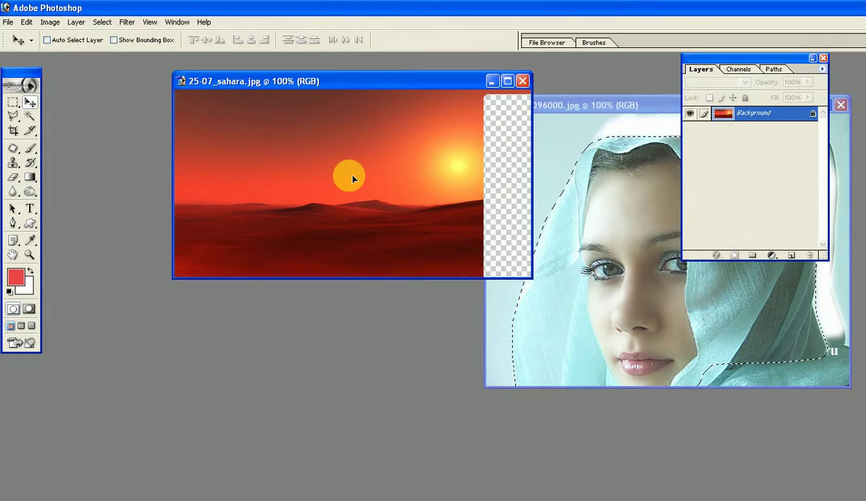
pyautogui.moveTo(387, 89); pyautogui.dragTo(304, 115)
pyautogui.click(425, 107)
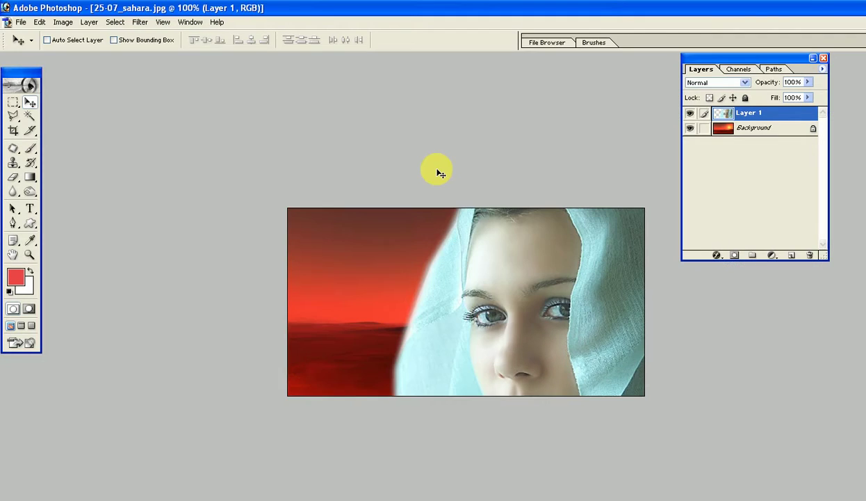
# Scale Layer 1 to about 62%, shift it to the desert's left side, and apply.
pyautogui.hotkey('ctrl', 't')
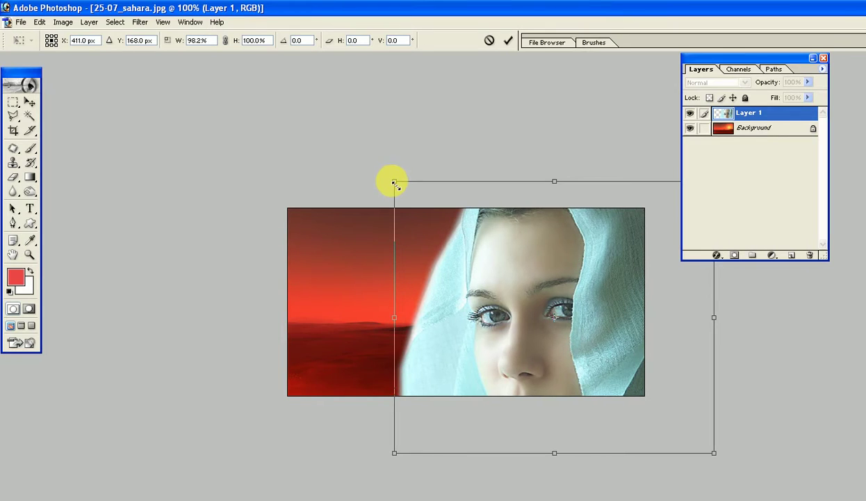
pyautogui.moveTo(389, 184)
pyautogui.mouseDown()
pyautogui.moveTo(424, 213)
pyautogui.moveTo(447, 250)
pyautogui.mouseUp()
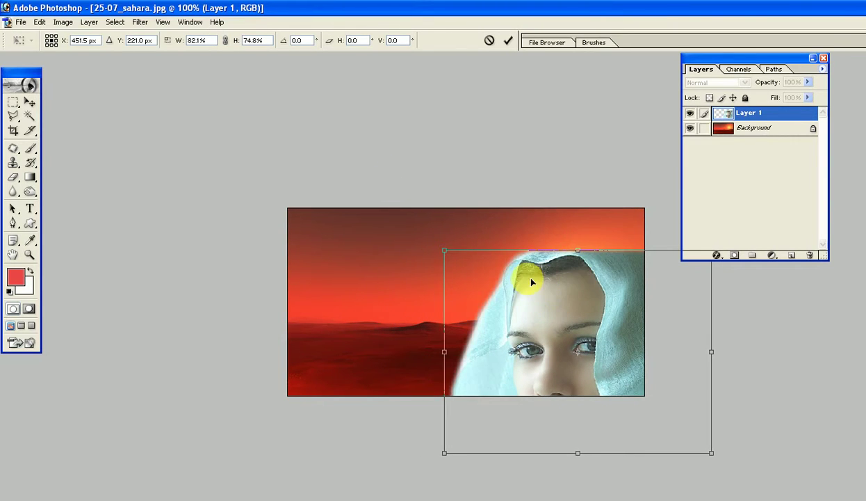
pyautogui.moveTo(515, 278); pyautogui.dragTo(393, 225)
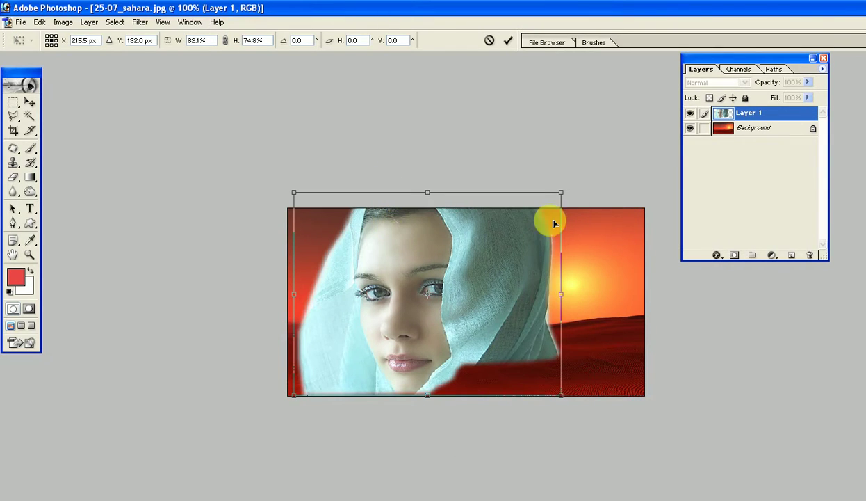
pyautogui.moveTo(569, 192)
pyautogui.mouseDown()
pyautogui.moveTo(504, 221)
pyautogui.moveTo(505, 211)
pyautogui.mouseUp()
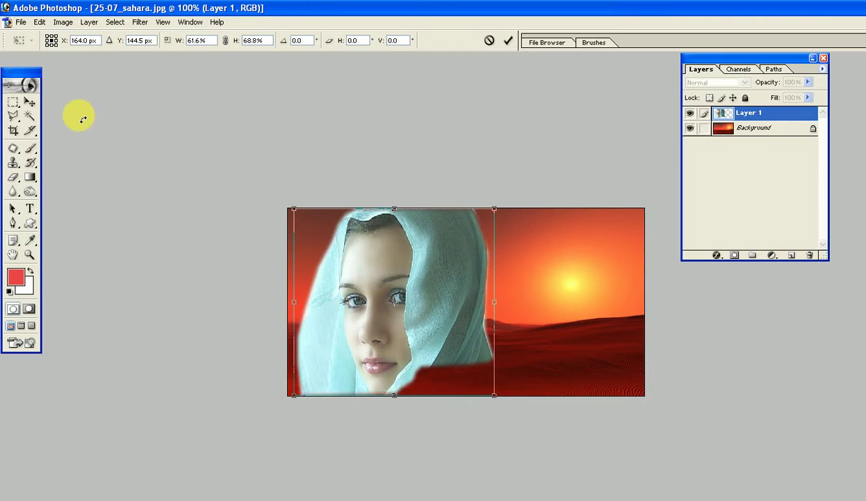
pyautogui.click(31, 105)
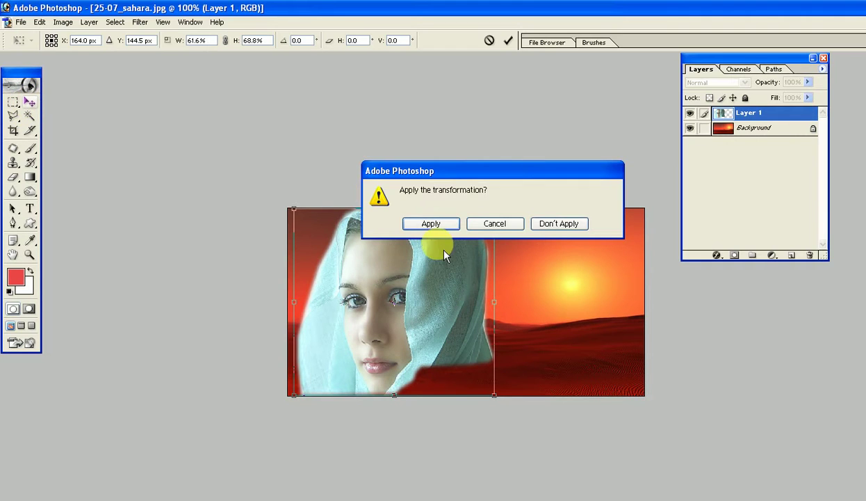
pyautogui.click(430, 224)
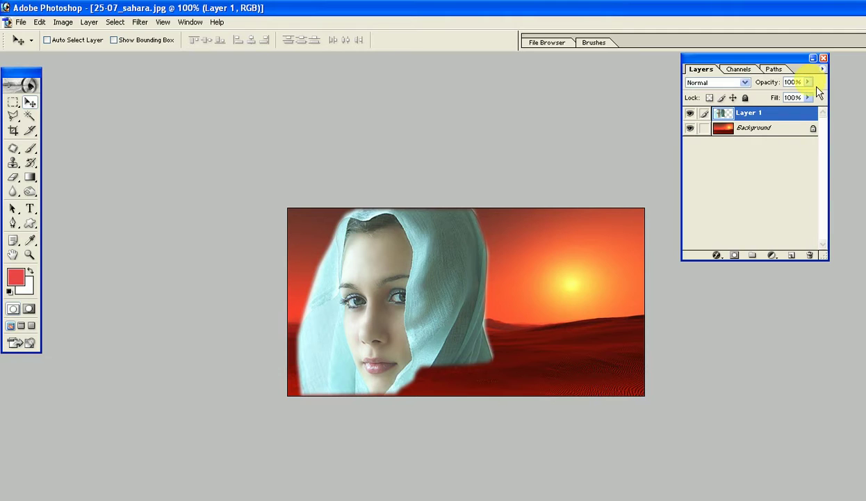
# Lower the headscarf woman's Layer 1 opacity to 31% over the red desert.
pyautogui.click(810, 84)
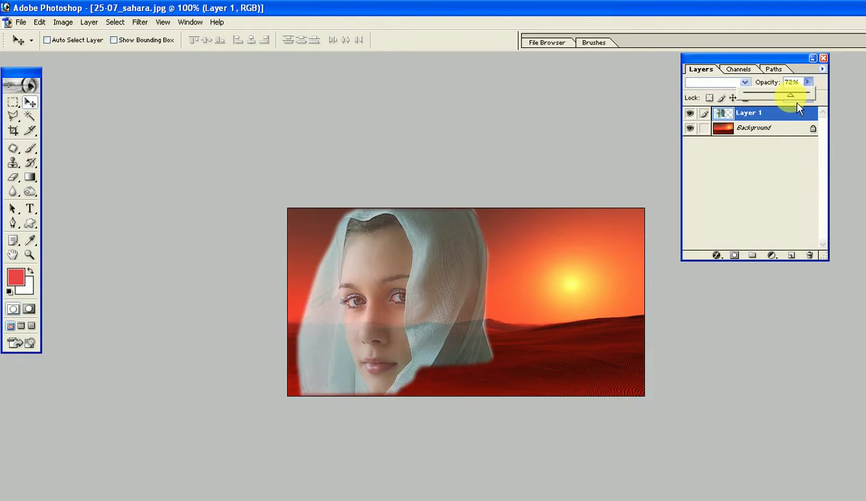
pyautogui.moveTo(798, 108); pyautogui.dragTo(769, 104)
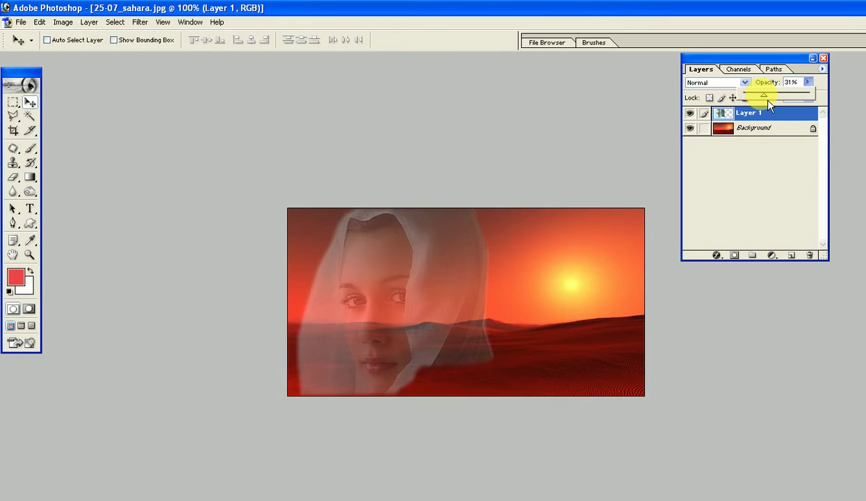